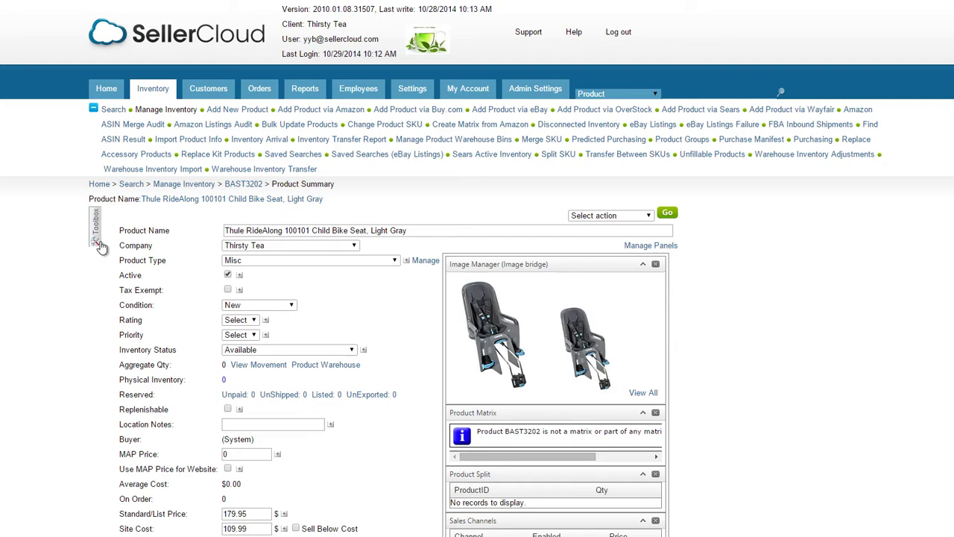
Step: Open Shipping Preferences for the Thule RideAlong child bike seat from the Toolbox panel
left_click(98, 243)
scroll(100, 249, "down", 7)
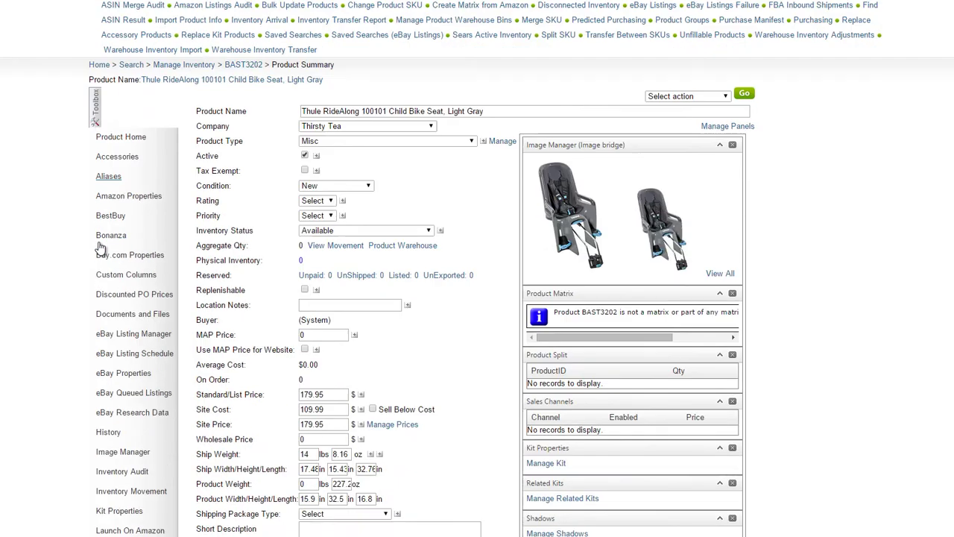
scroll(100, 249, "down", 1)
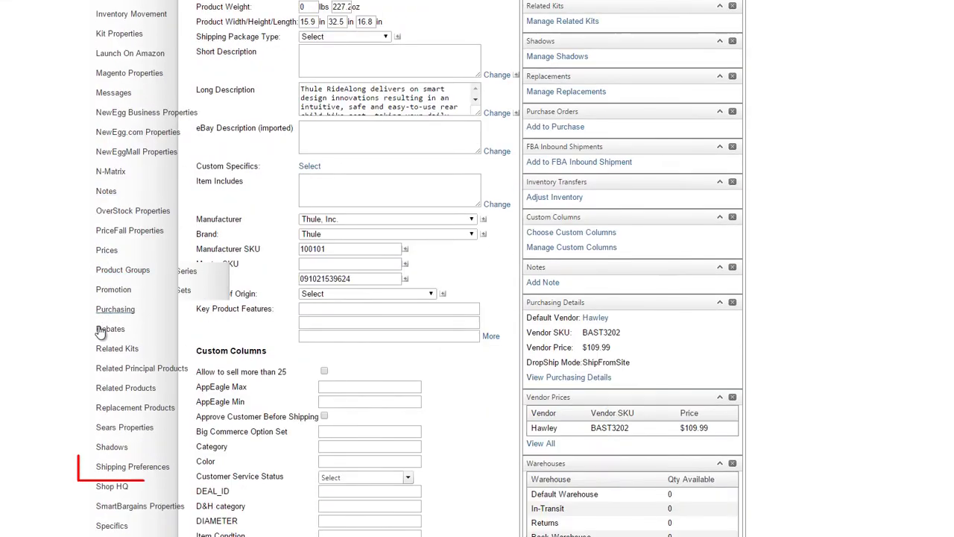
left_click(120, 471)
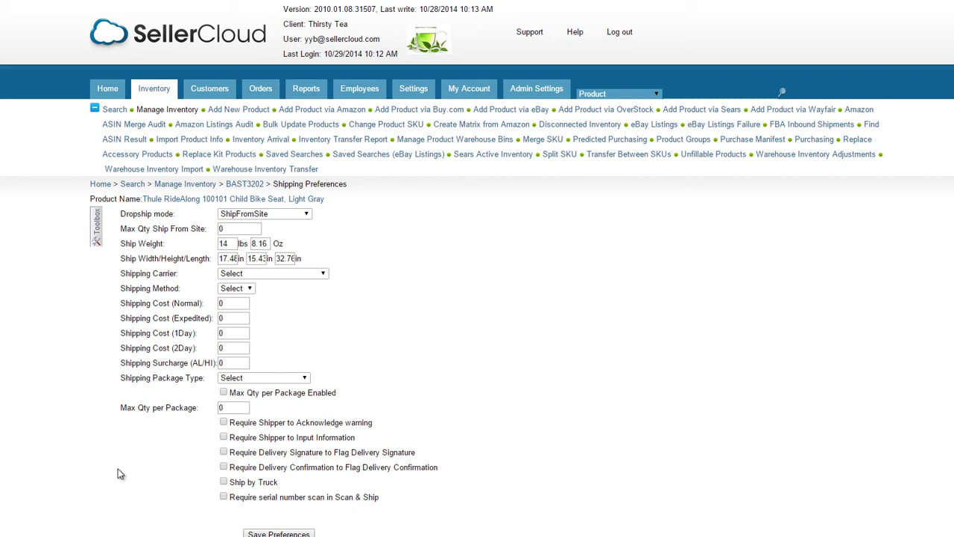
Step: Turn on Max Qty per Package Enabled for the bike seat and enter a quantity value
left_click(224, 393)
double_click(221, 407)
type("1")
left_click(209, 413)
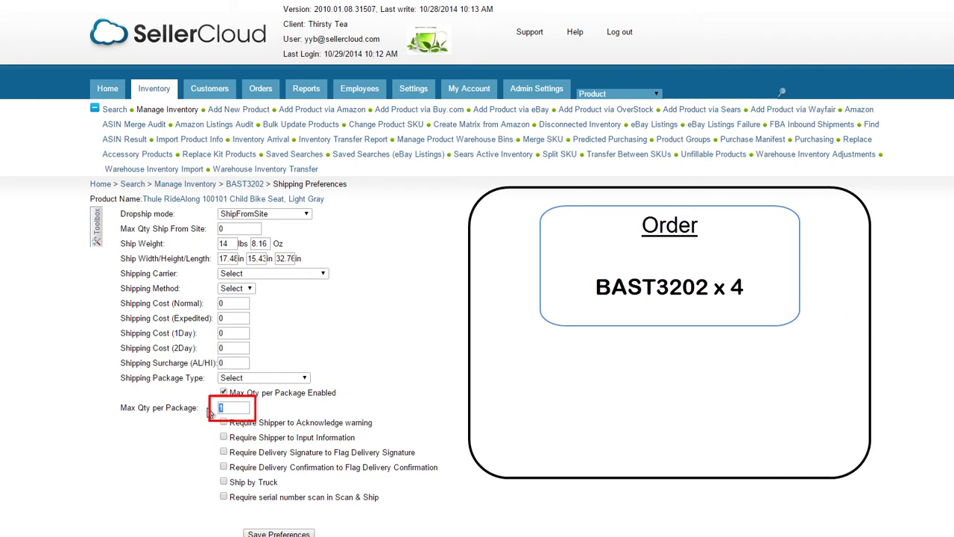
type("2")
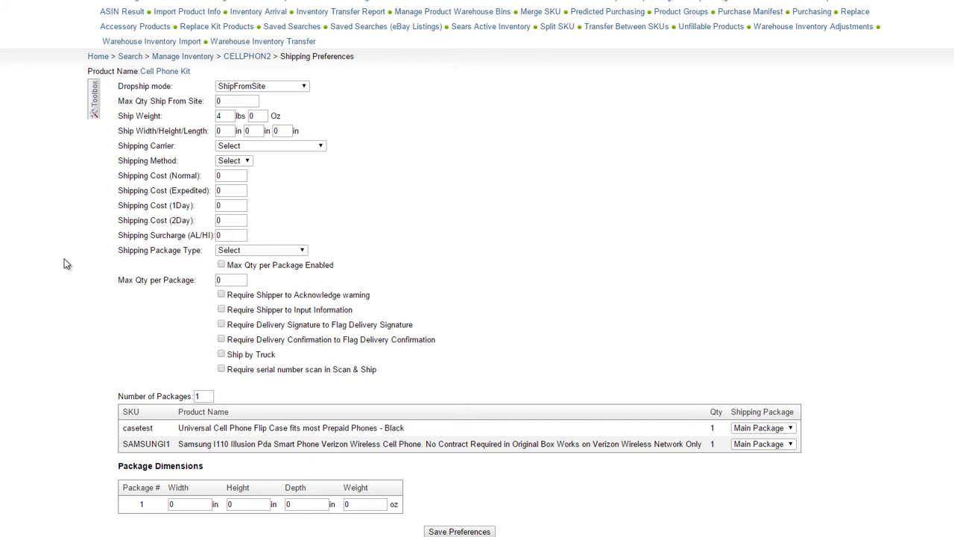
Step: Check Max Qty per Package Enabled on the Cell Phone Kit and replace 0 with 1
left_click(221, 264)
left_click_drag(227, 281, 194, 277)
type("1")
Step: Disable Max Qty per Package and reset its value from 1 to 0
left_click(220, 265)
left_click_drag(222, 280, 209, 285)
type("0")
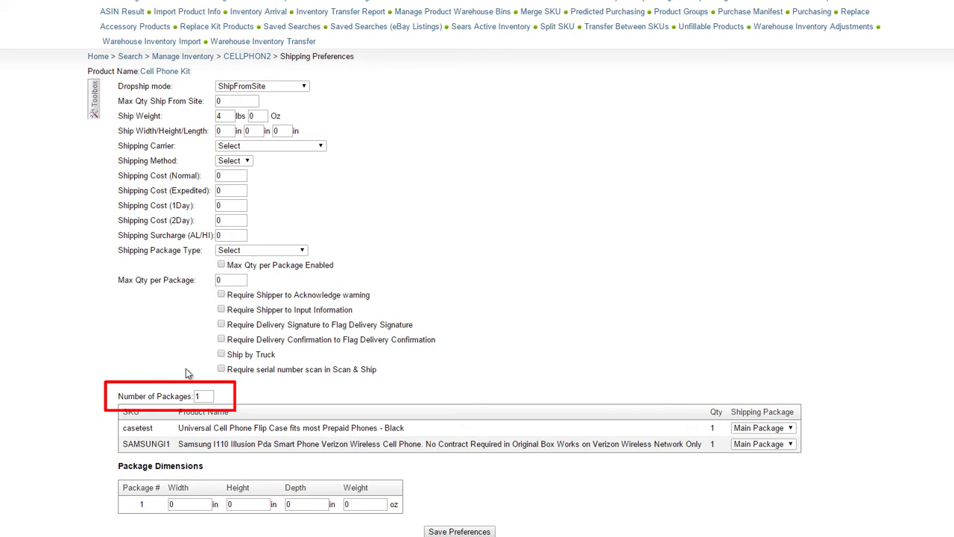
Step: Set Number of Packages to 2 and save the preferences
left_click(188, 392)
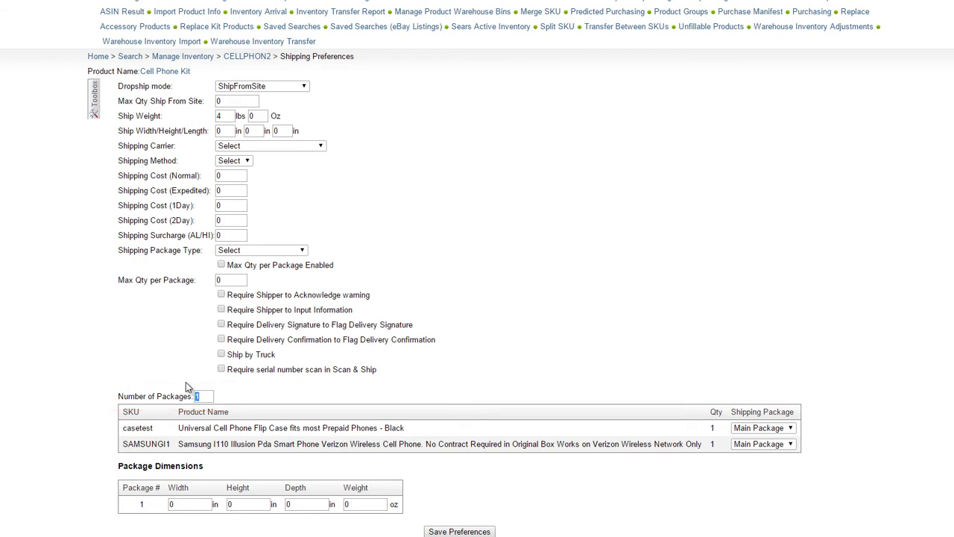
type("2")
key("Return")
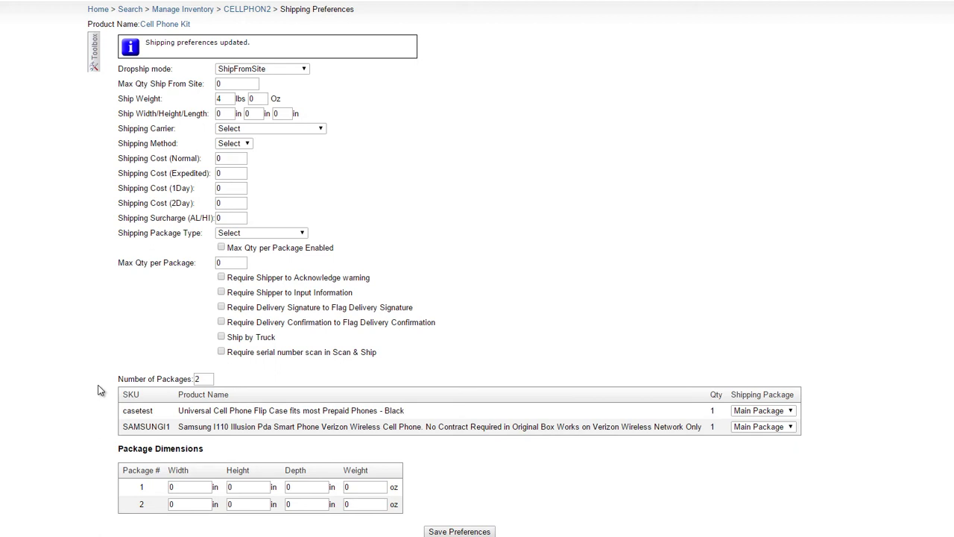
Step: Set the SAMSUNGI1 phone's Shipping Package to Package 2
left_click(779, 430)
left_click(772, 447)
Step: Give Package 1 dimensions of 10 × 5 × 5 in and a weight of 16 oz
double_click(187, 488)
type("10")
key("Tab")
type("5")
key("Tab")
type("5")
key("Tab")
type("16")
Step: Give Package 2 dimensions of 10 × 5 × 5 in and a weight of 36 oz
double_click(190, 507)
type("10")
key("Tab")
type("5")
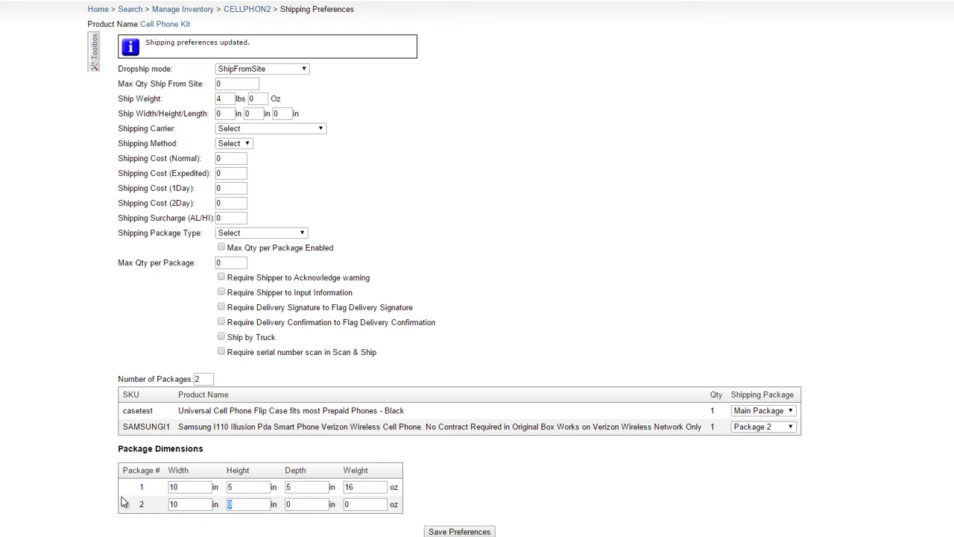
key("Tab")
type("5")
key("Tab")
type("36")
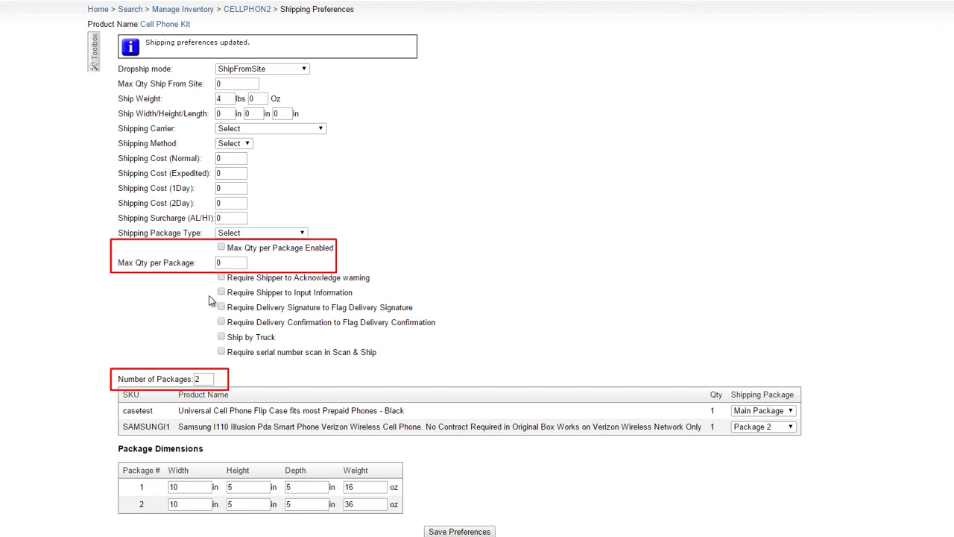
Step: Enable Max Qty per Package for the Cell Phone Kit with a value of 1
left_click(223, 249)
double_click(223, 263)
type("1")
key("Escape")
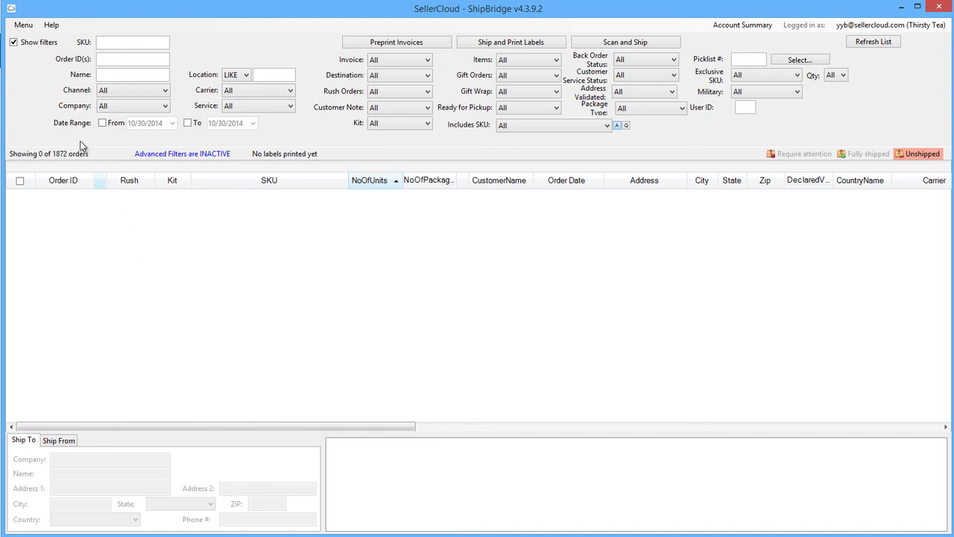
Step: Open the Menu options list in ShipBridge
left_click(25, 26)
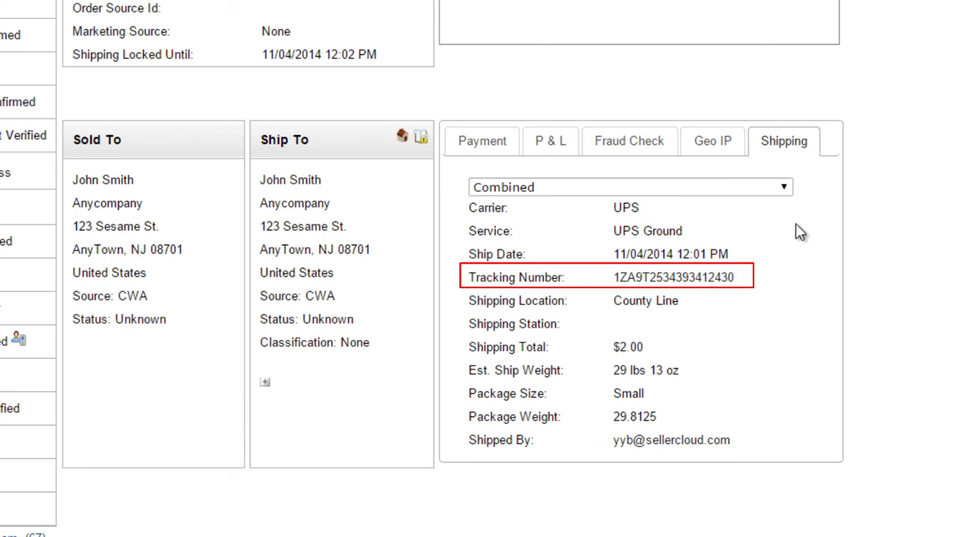
Step: Select the OFFICESTAF0F0 package to show its own tracking number and shipping details
left_click(776, 188)
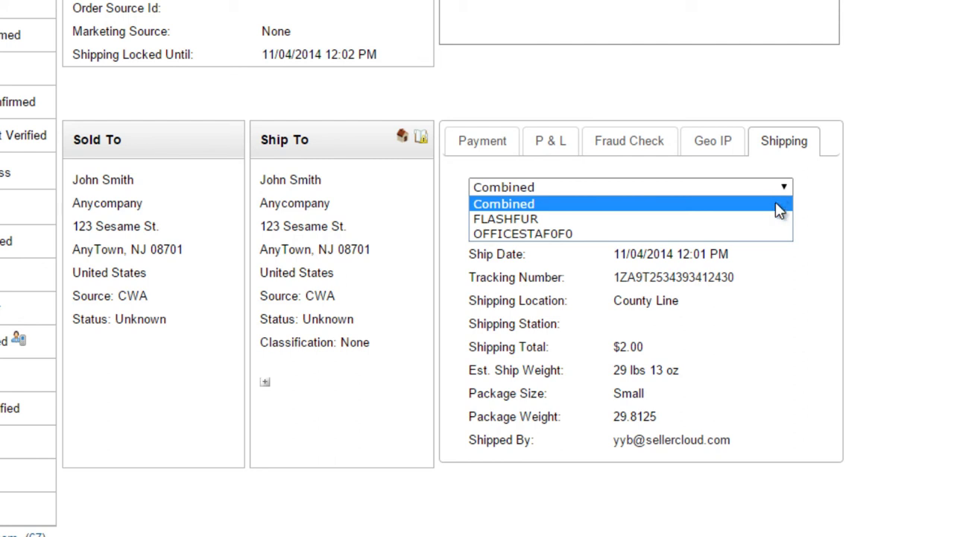
left_click(778, 234)
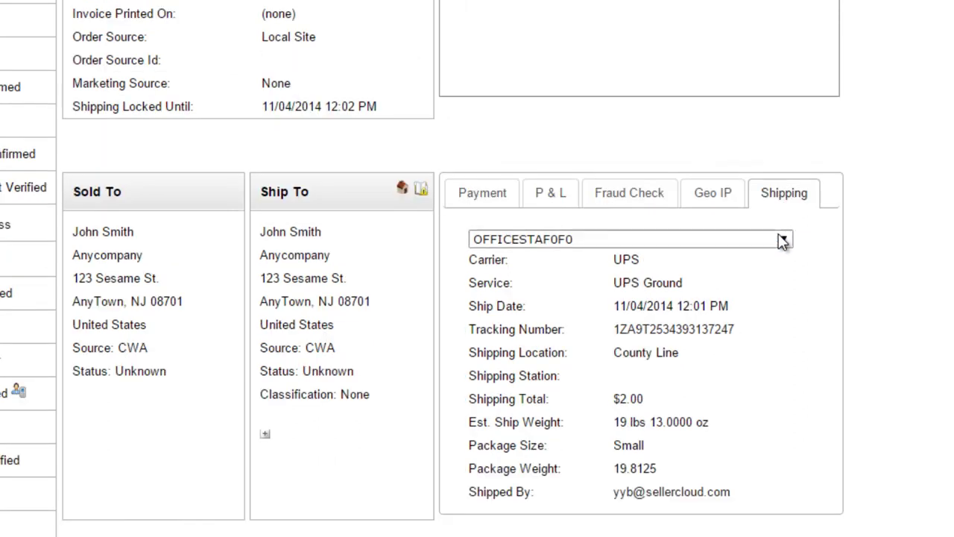